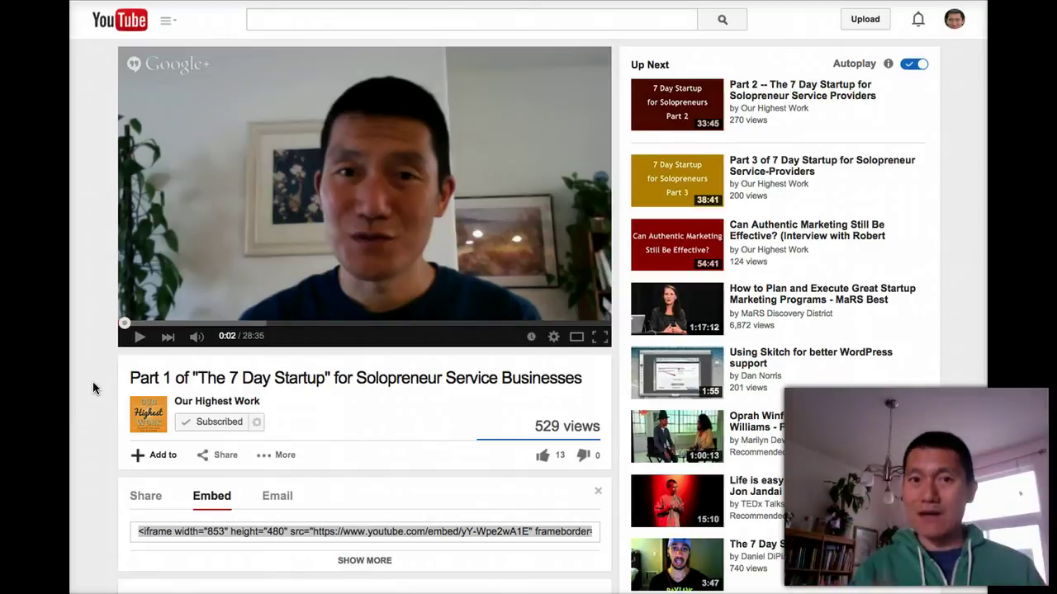
- Select the full 853×480 iframe embed code for the Part 1 '7 Day Startup' video
left_click(83, 212)
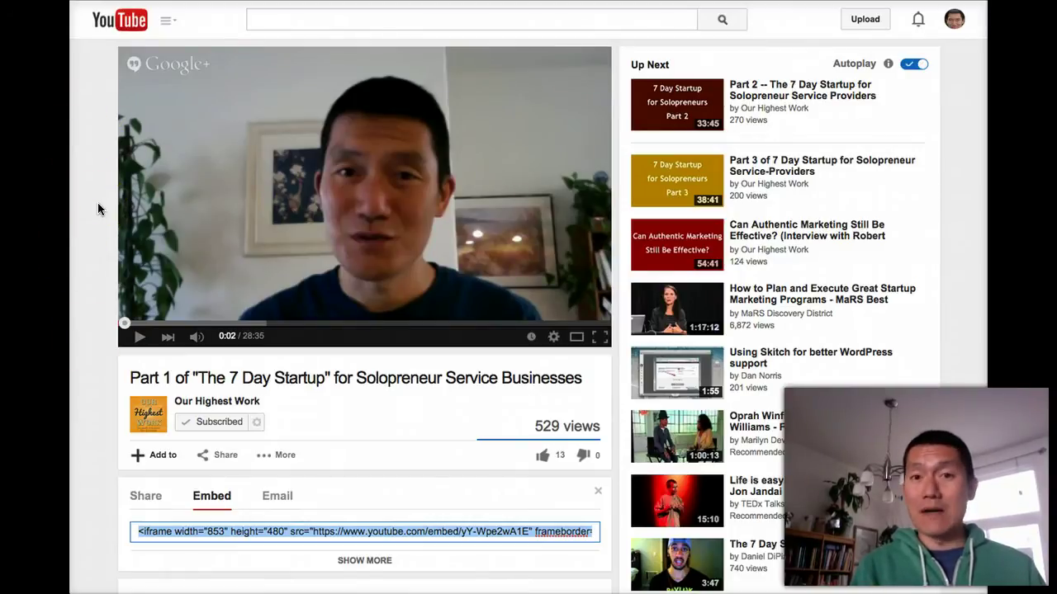
- View the plain share link, then return to the Embed code view
left_click(141, 497)
scroll(109, 194, "down", 3)
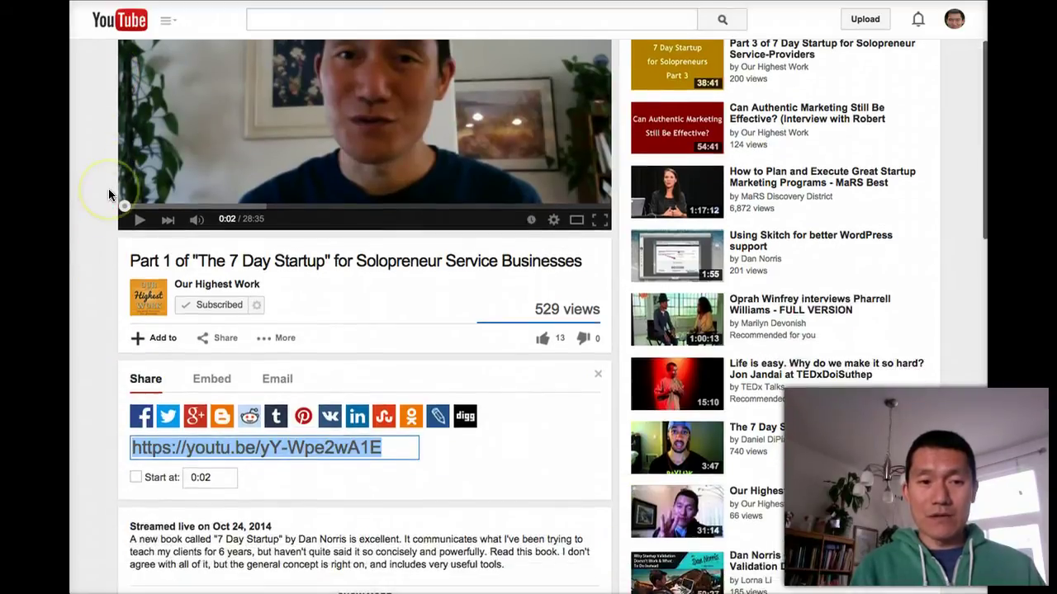
scroll(93, 321, "down", 1)
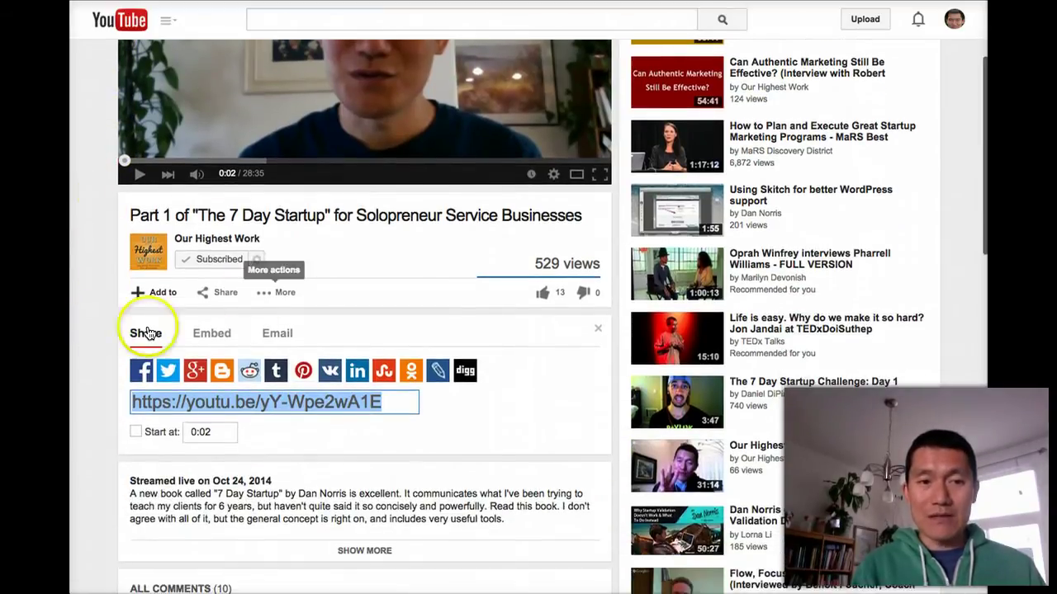
scroll(99, 304, "down", 1)
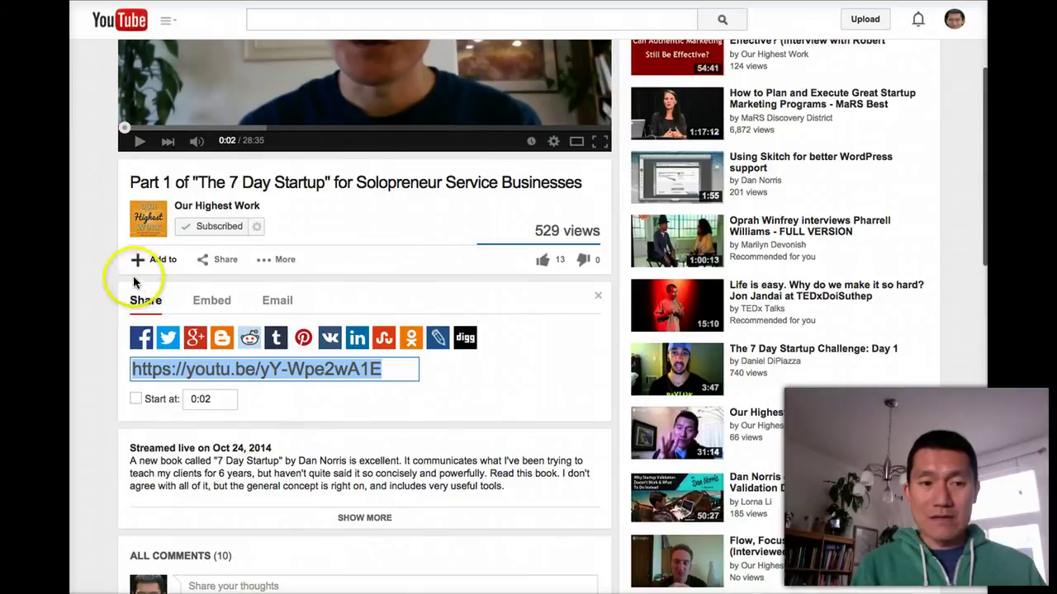
left_click(211, 304)
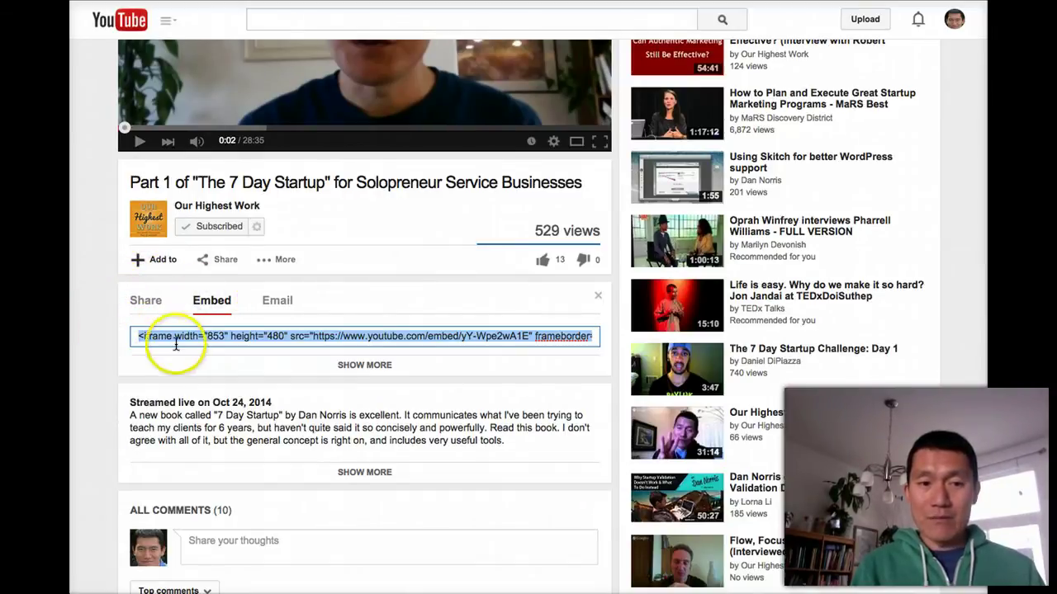
- Reveal the extra embed options, try Custom size, then keep the video size at 853 × 480
left_click(362, 368)
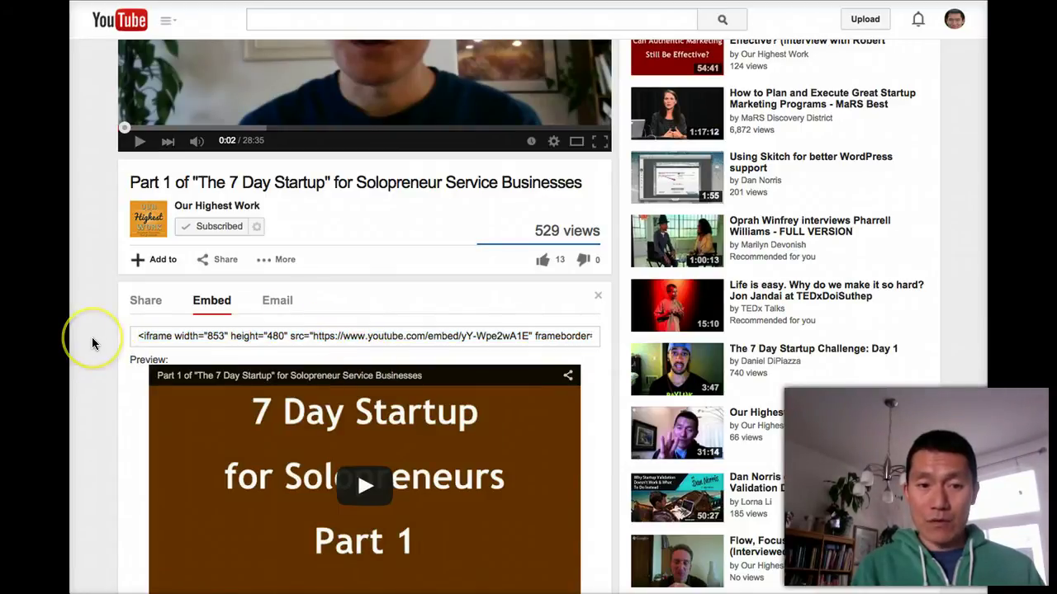
scroll(91, 342, "down", 2)
scroll(91, 337, "down", 3)
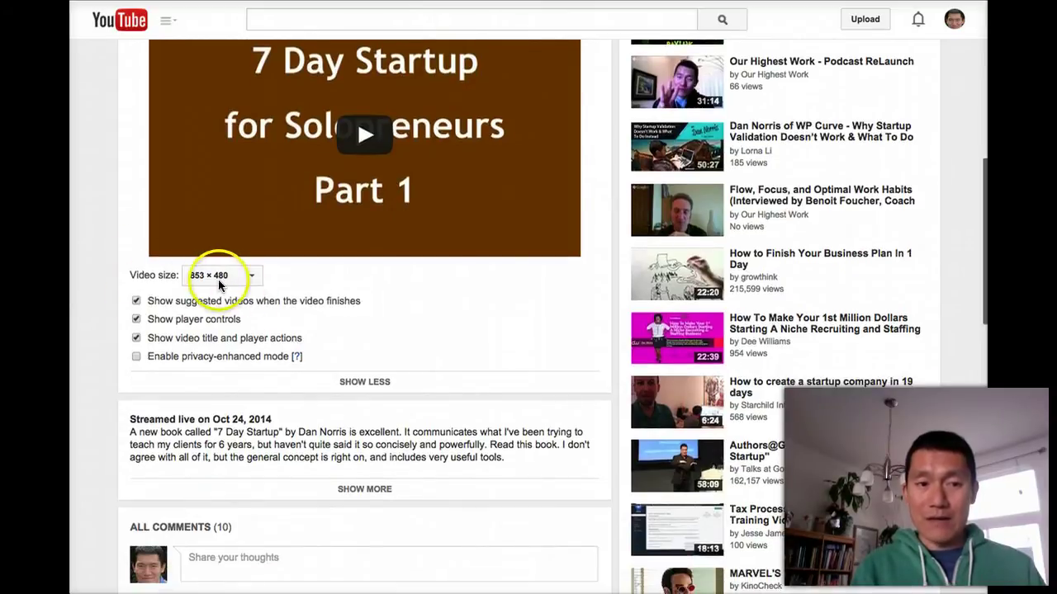
left_click(221, 283)
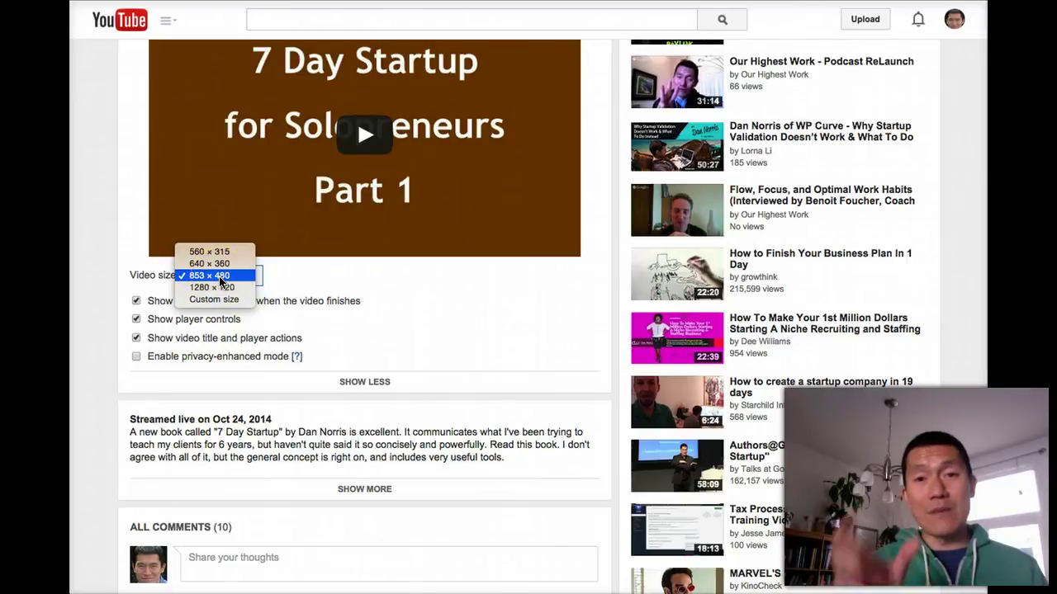
left_click(216, 299)
left_click(258, 276)
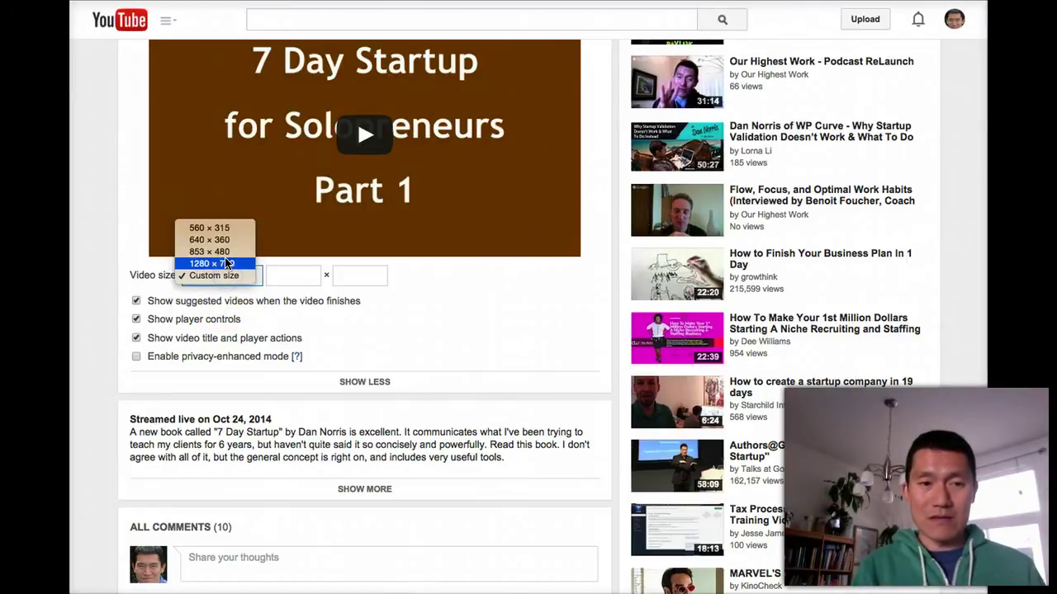
left_click(216, 251)
scroll(149, 289, "up", 4)
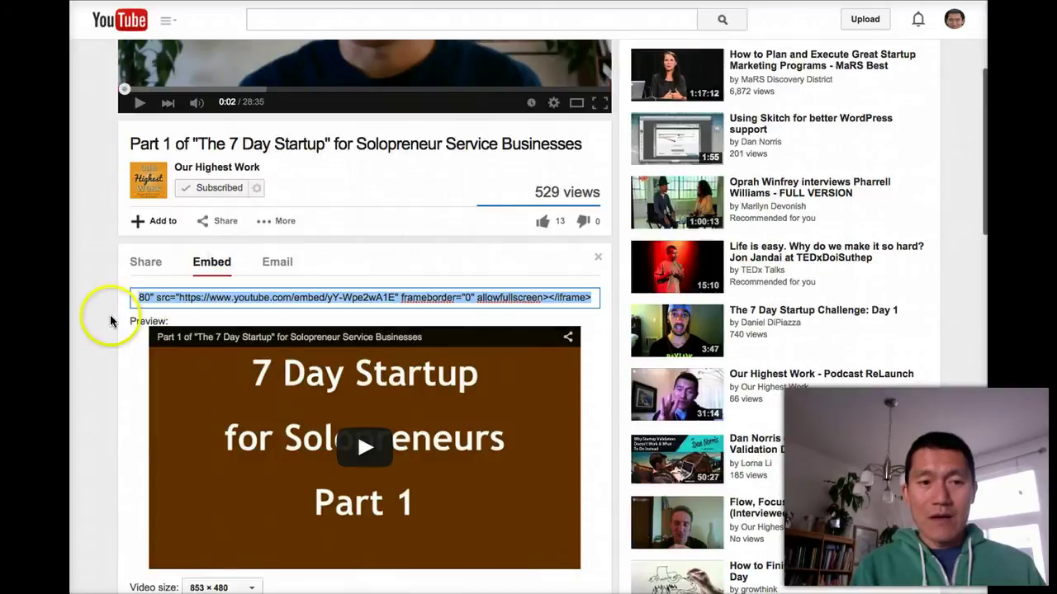
scroll(110, 320, "down", 4)
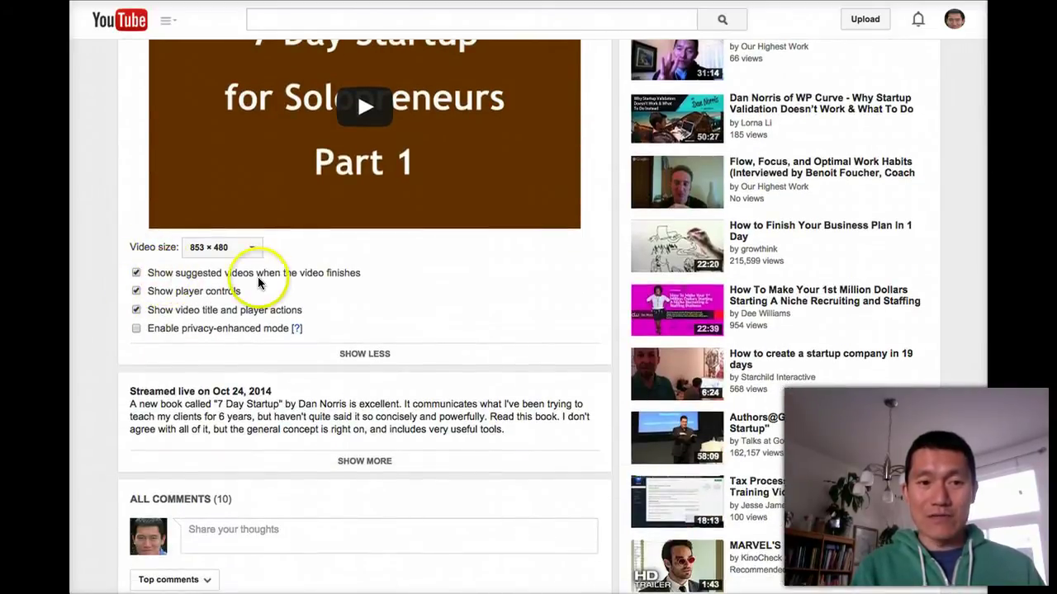
- Turn off suggested videos at the end and hide the video title and player actions
left_click(134, 274)
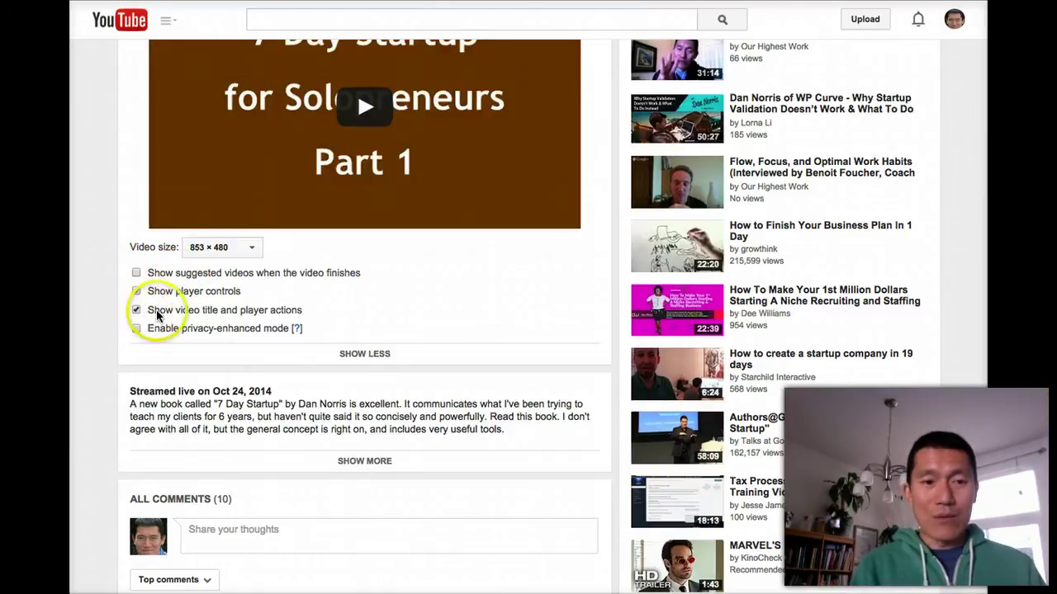
scroll(165, 309, "up", 2)
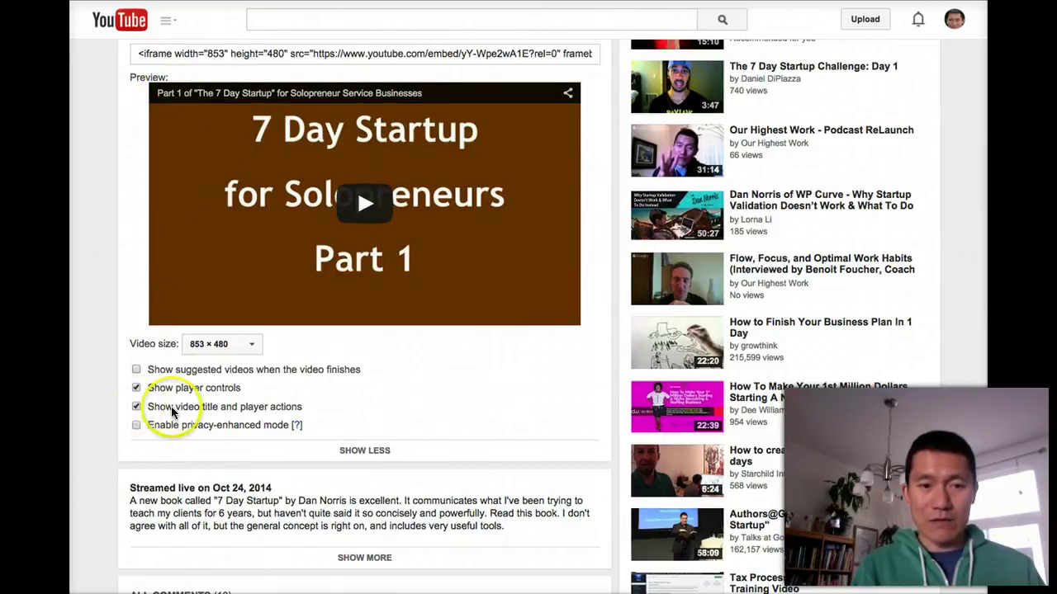
left_click(136, 408)
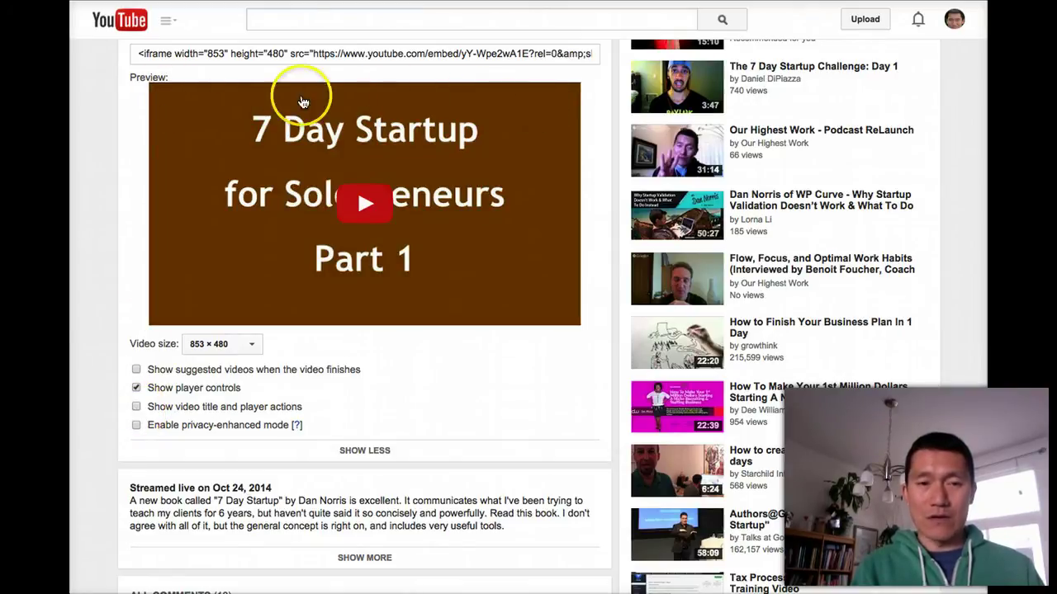
- Keep the player controls enabled and review the updated embed code and options
left_click(136, 390)
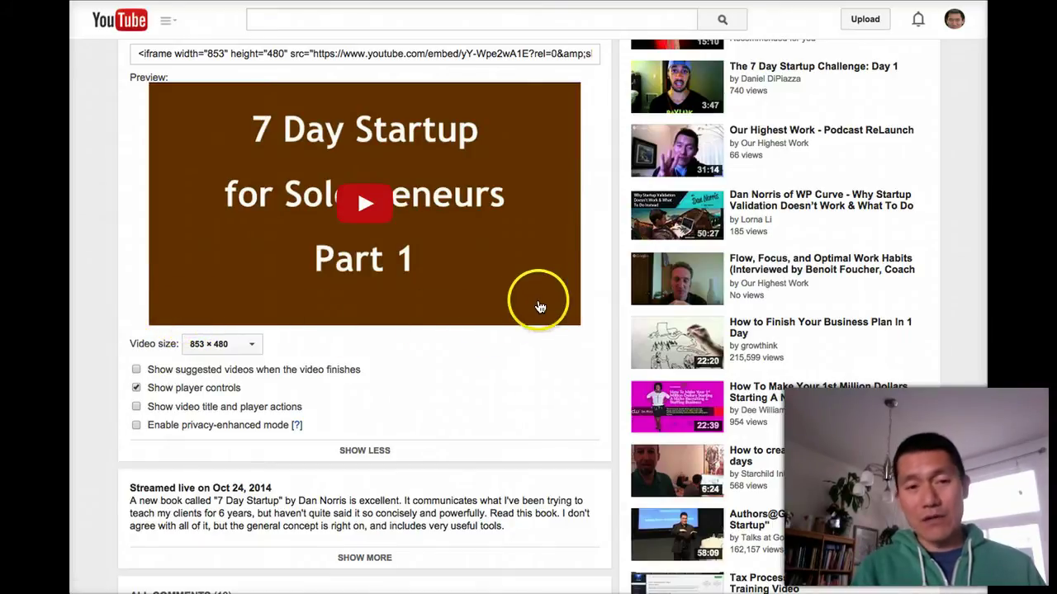
left_click(137, 388)
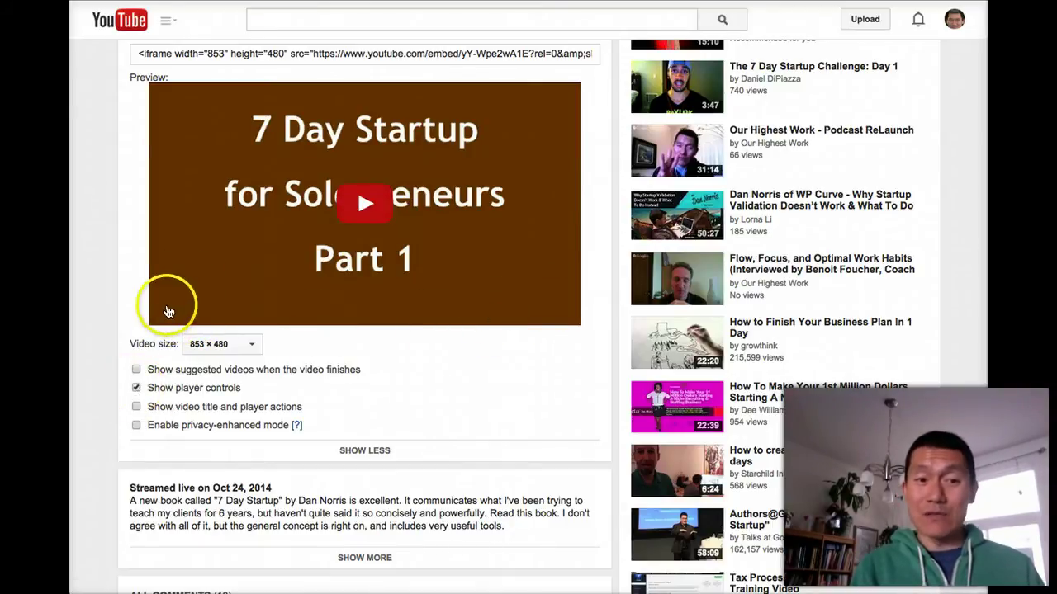
left_click(137, 388)
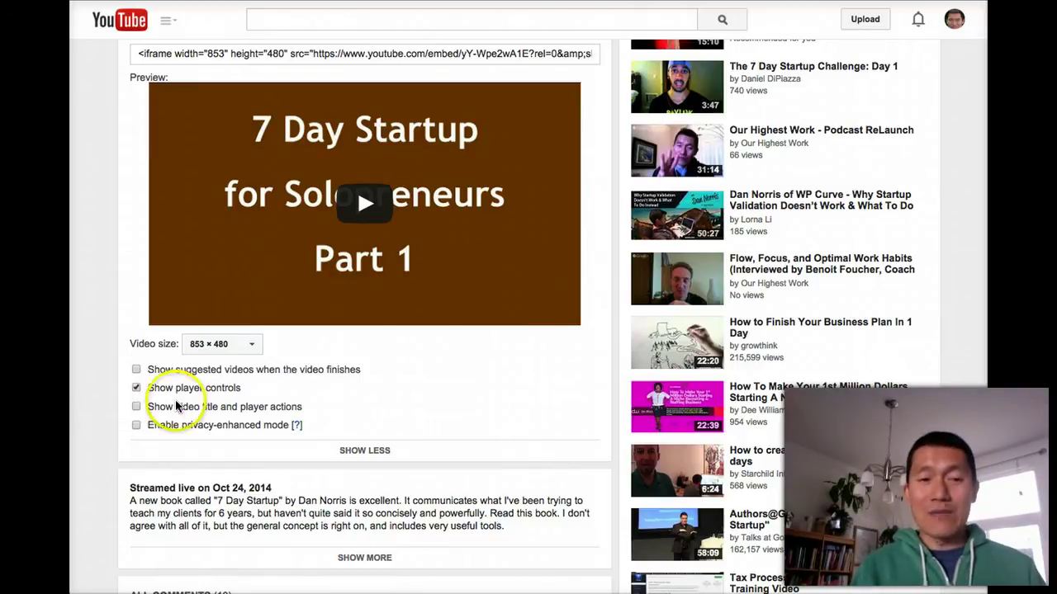
scroll(366, 403, "up", 1)
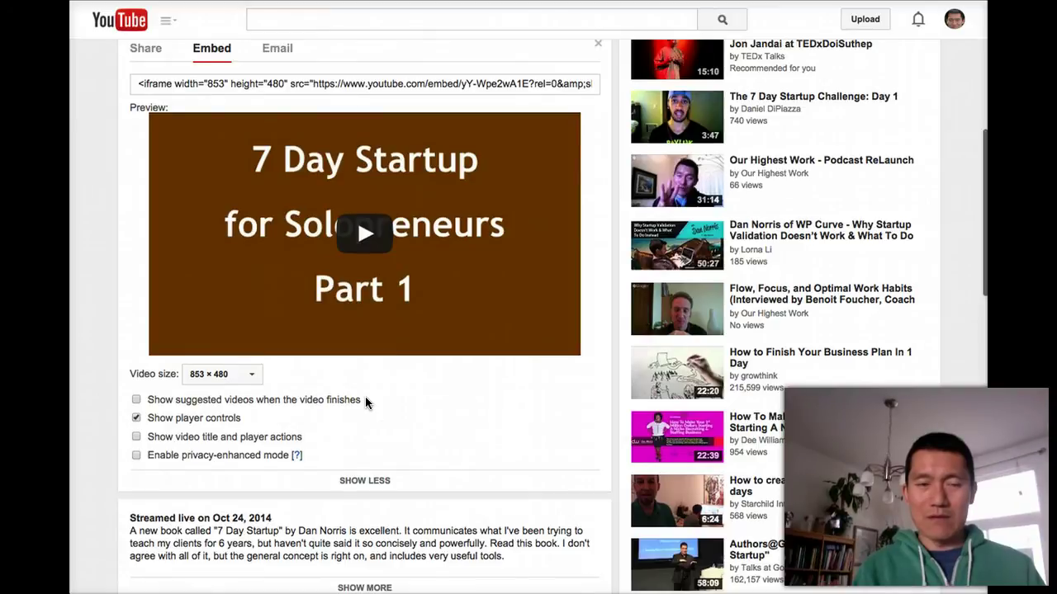
scroll(365, 401, "up", 1)
scroll(139, 151, "up", 2)
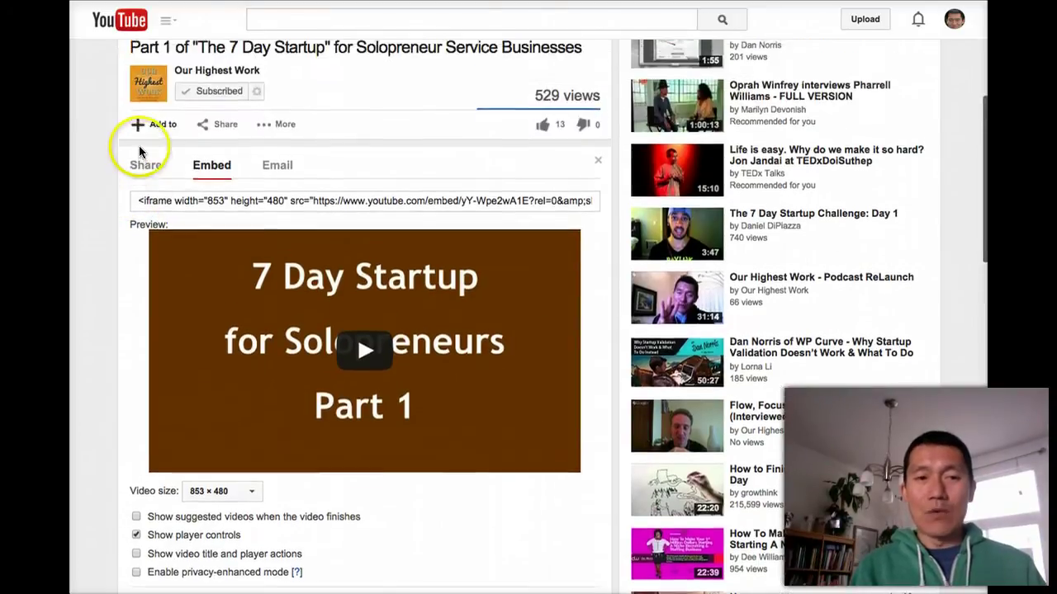
scroll(137, 190, "down", 2)
scroll(113, 344, "up", 3)
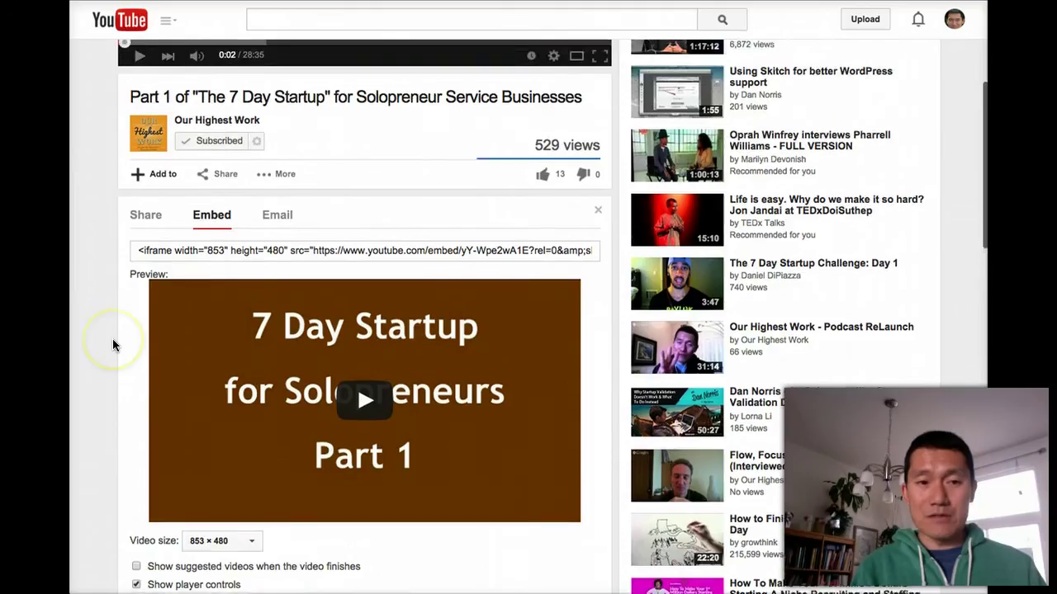
scroll(111, 347, "down", 4)
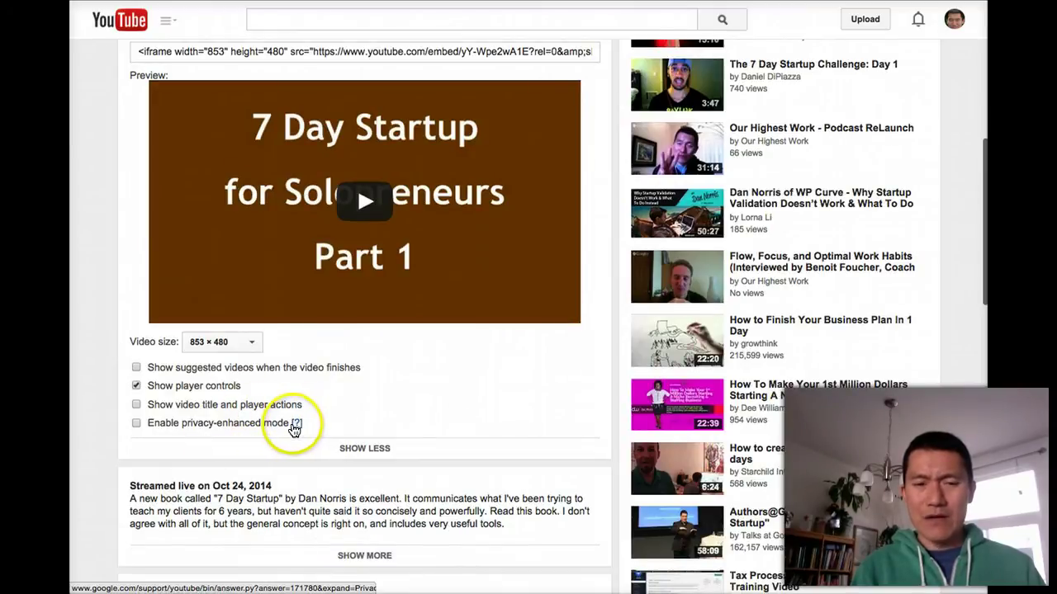
scroll(105, 332, "up", 4)
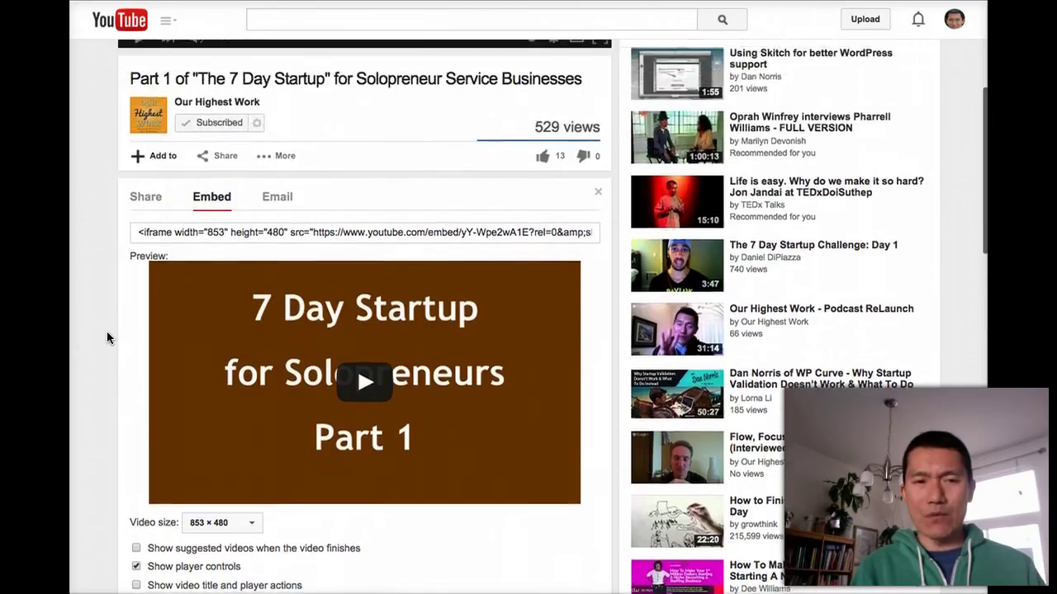
- Select and copy the whole iframe embed code, then switch to the Weebly editor tab
left_click(223, 244)
left_click(223, 245)
left_click(223, 244)
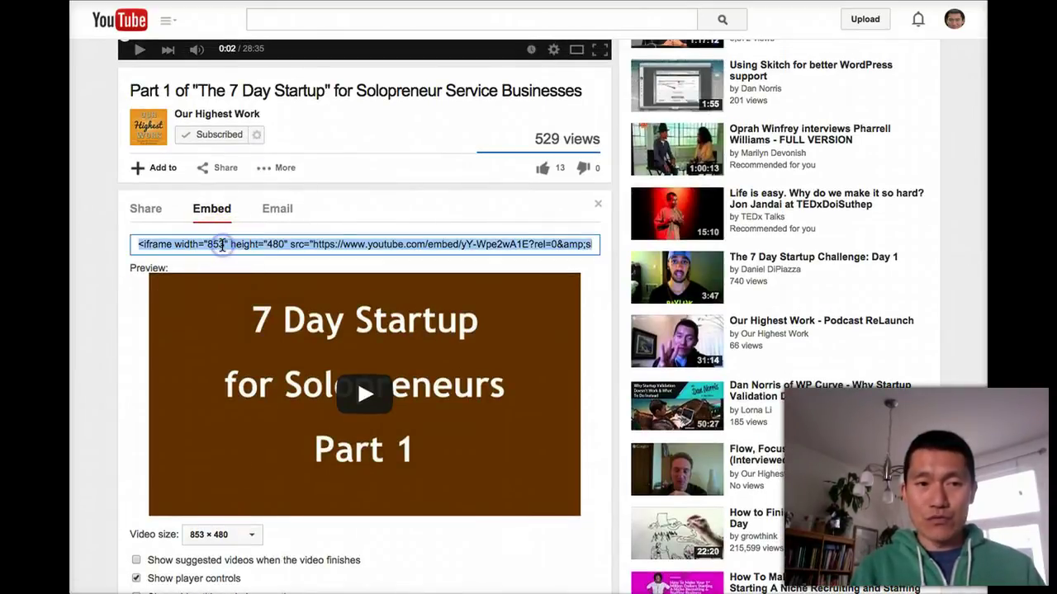
left_click(223, 244)
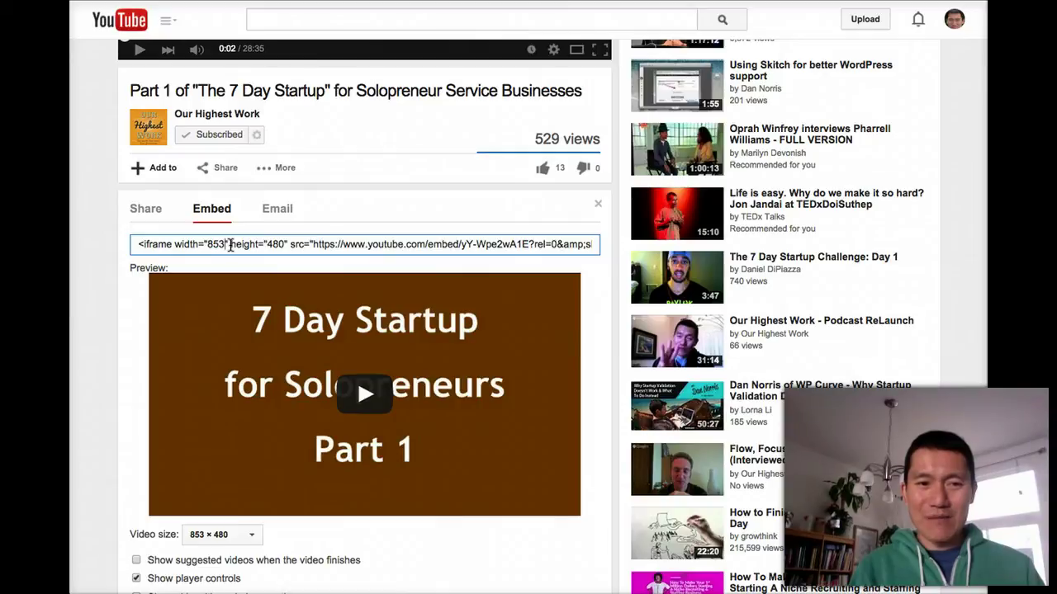
left_click(231, 244)
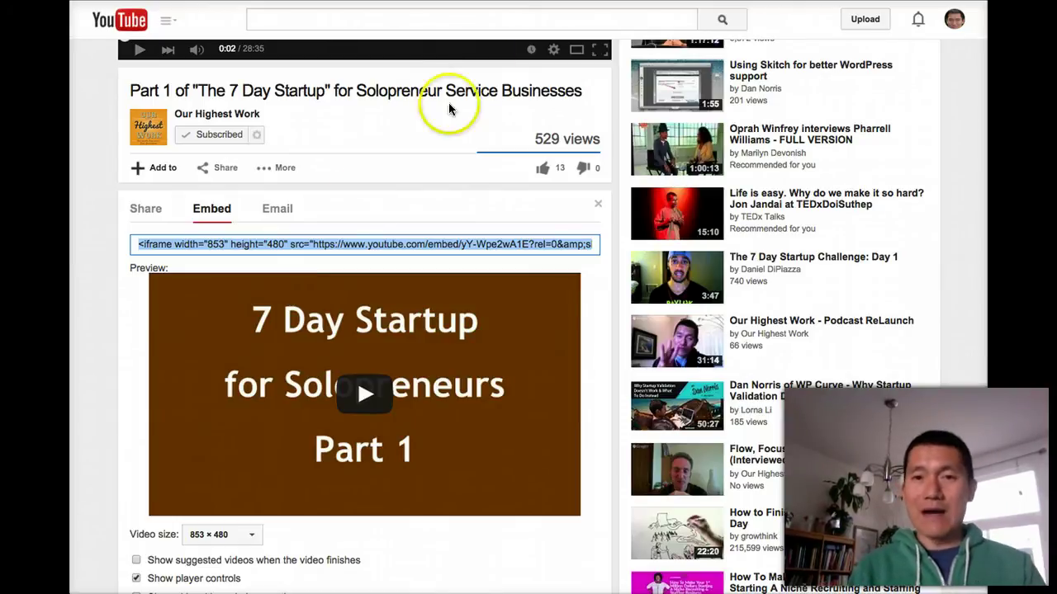
key("ctrl+Tab")
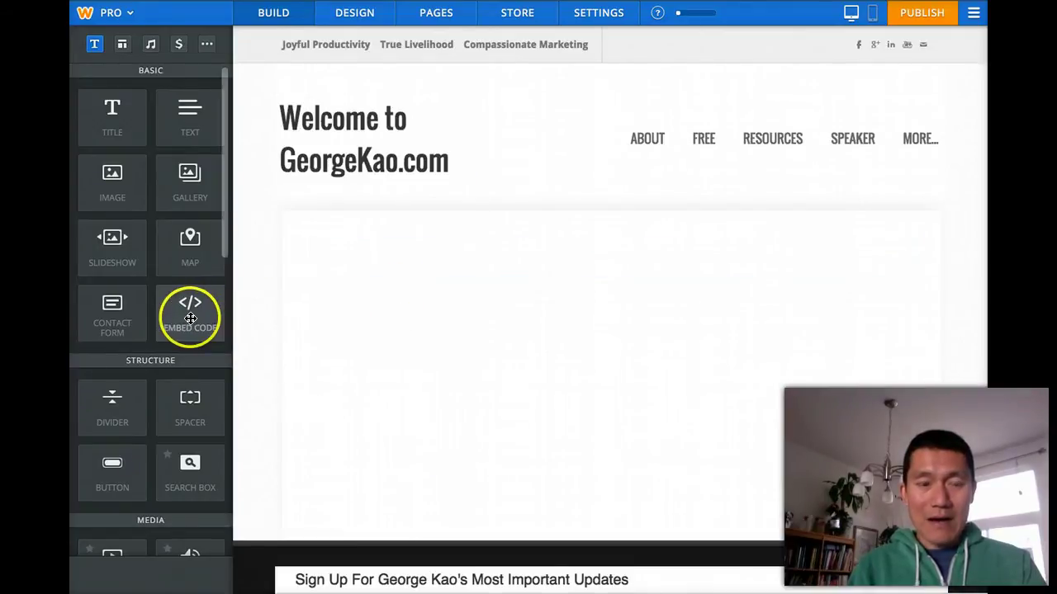
- Add an Embed Code block holding the pasted YouTube iframe to the GeorgeKao.com page and publish
left_click_drag(199, 320, 408, 307)
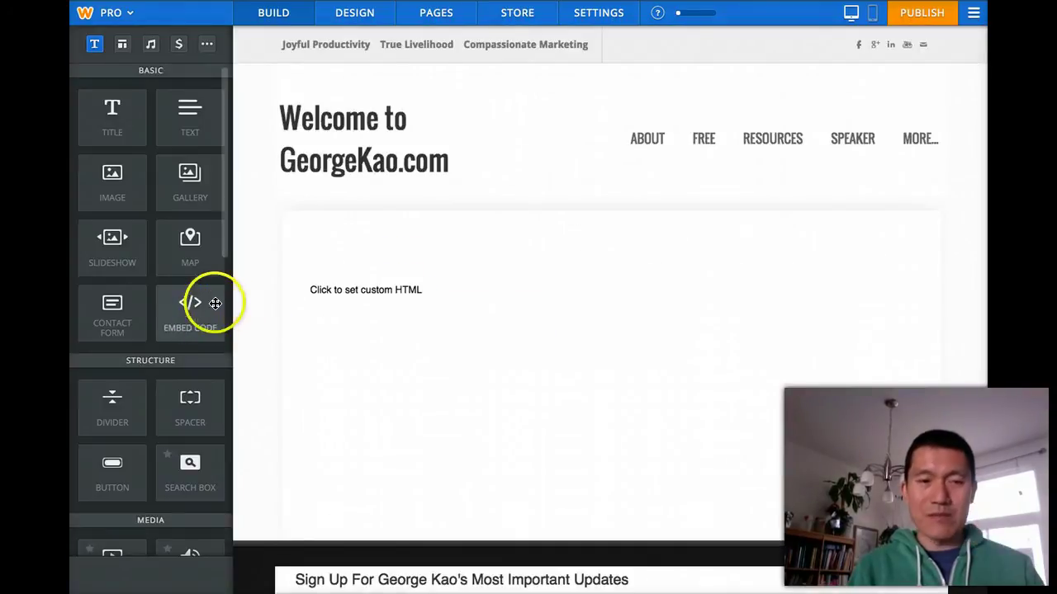
left_click(381, 289)
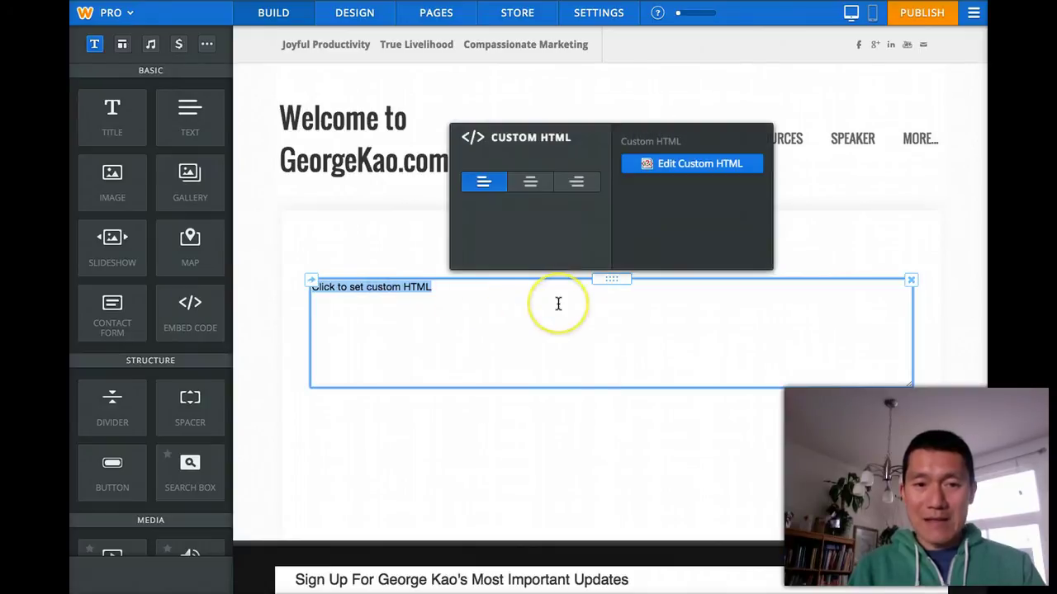
type("<iframe width=\"853\" height=\"480\" src=\"https://www.youtube.com/embed/yY-Wpe2wA1E?rel=0&amp;showinfo=0\" frameborder=\"0\" allowfullscreen></iframe>")
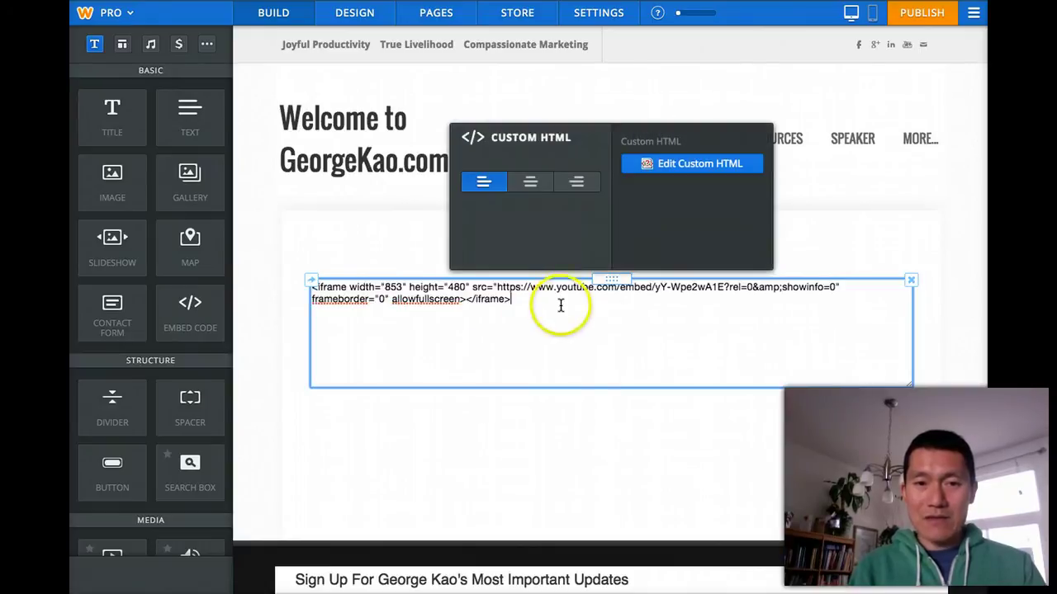
left_click(954, 348)
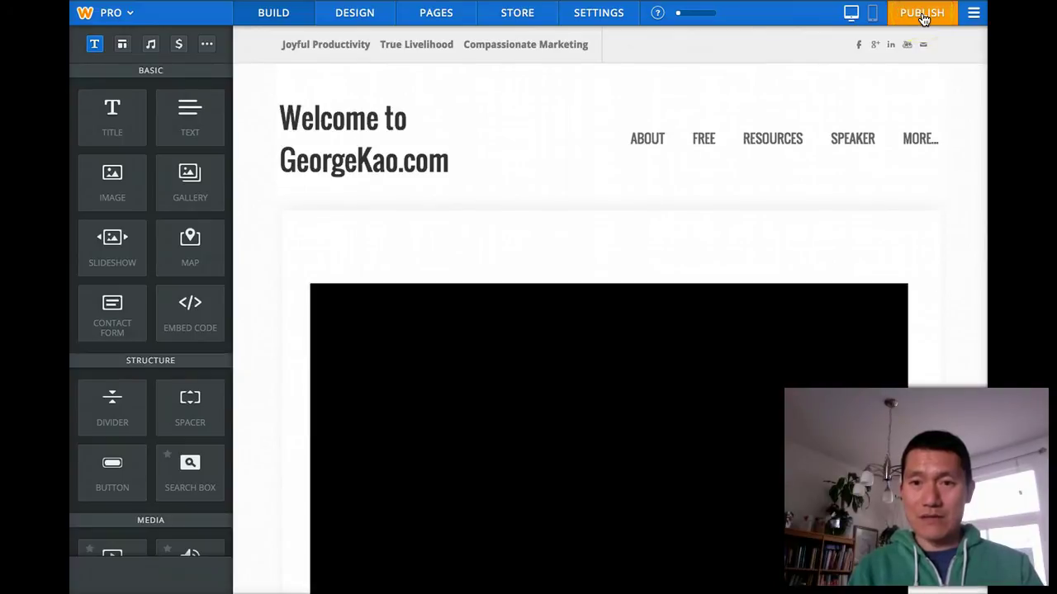
left_click(923, 18)
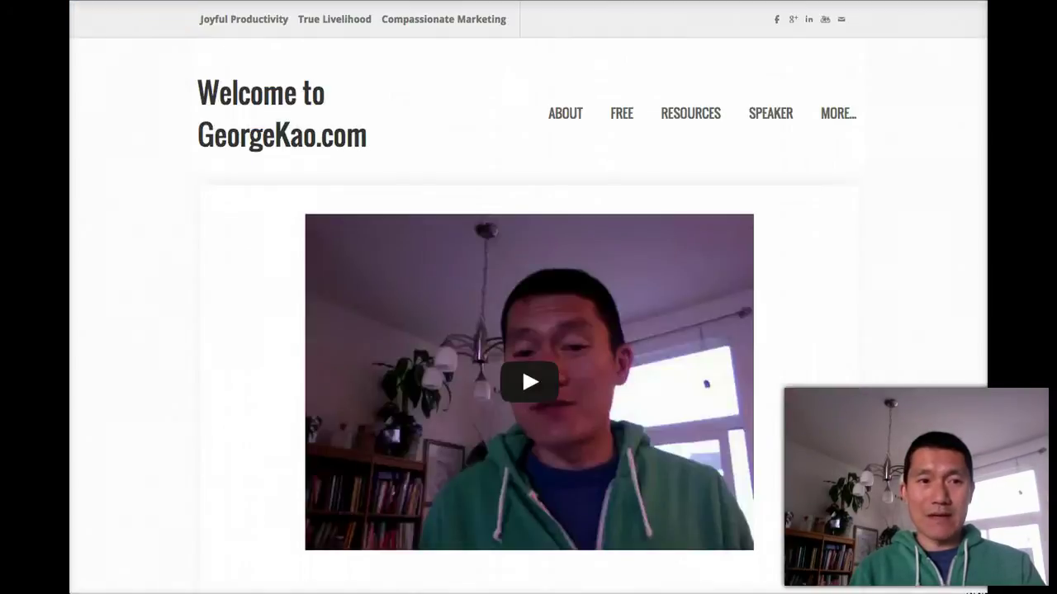
- Reload the live GeorgeKao.com page and play the embedded video, adjusting volume and scrubbing near its end
key("super+r")
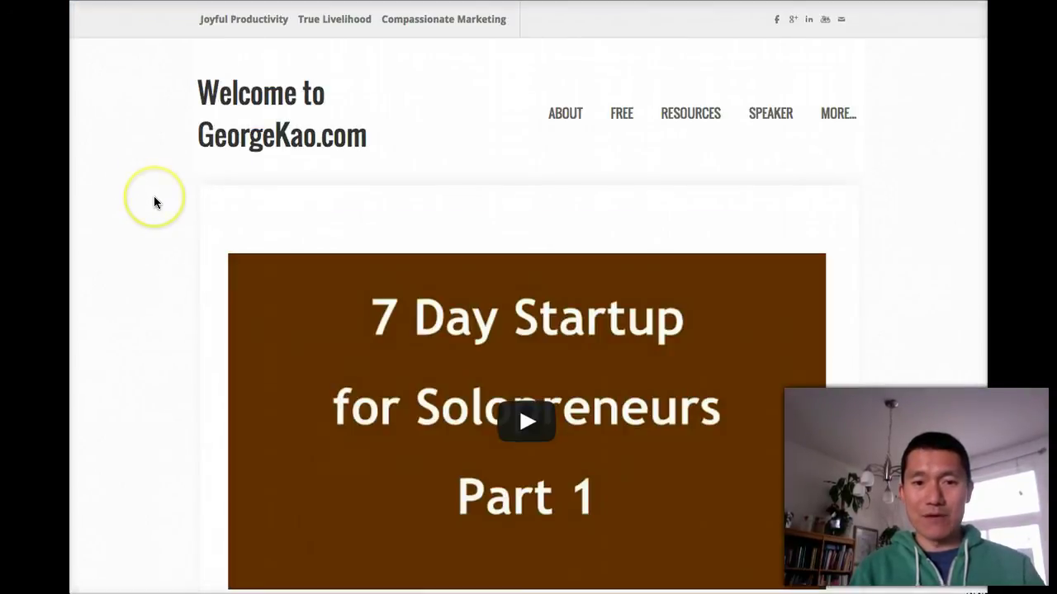
scroll(154, 202, "down", 3)
left_click(542, 250)
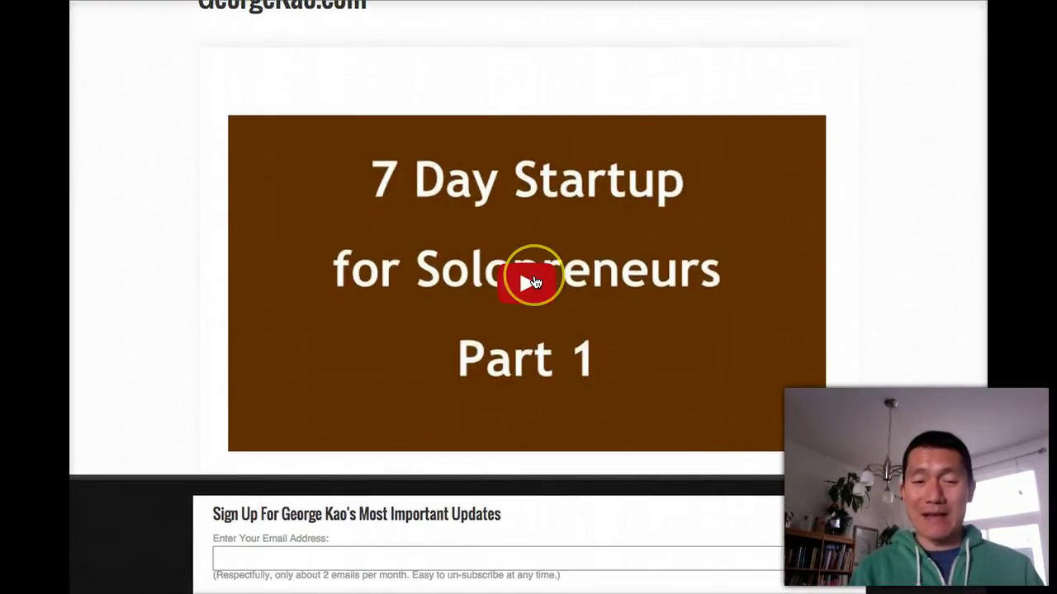
left_click(533, 282)
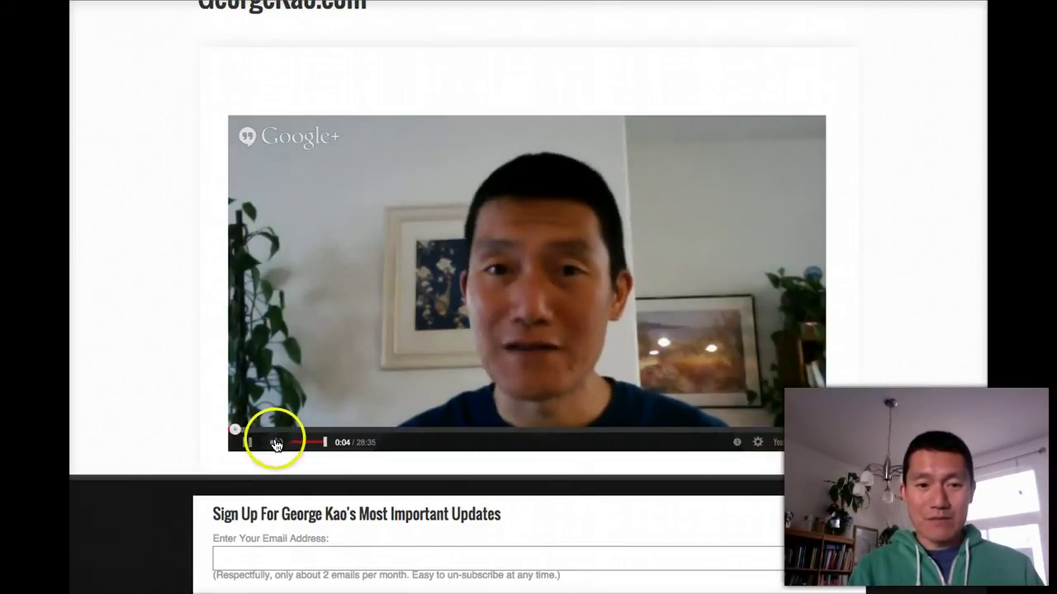
left_click(300, 444)
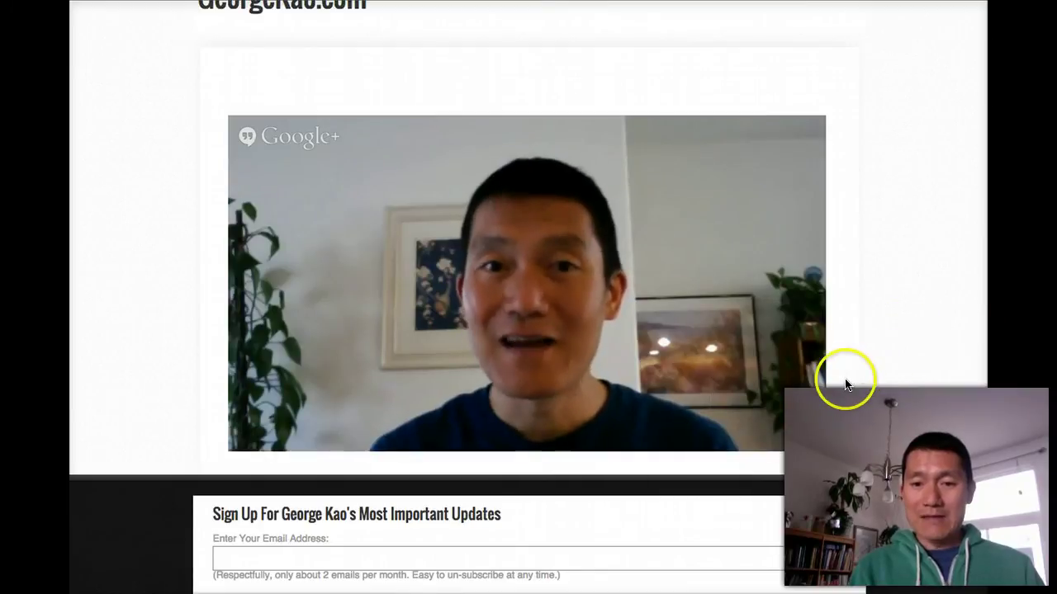
left_click(821, 429)
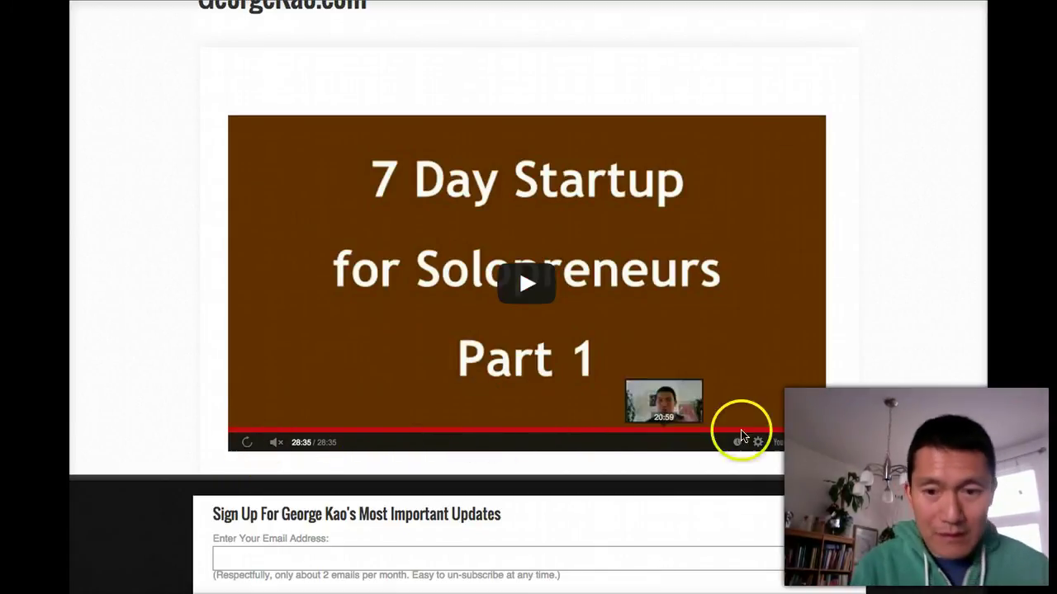
left_click_drag(818, 436, 820, 436)
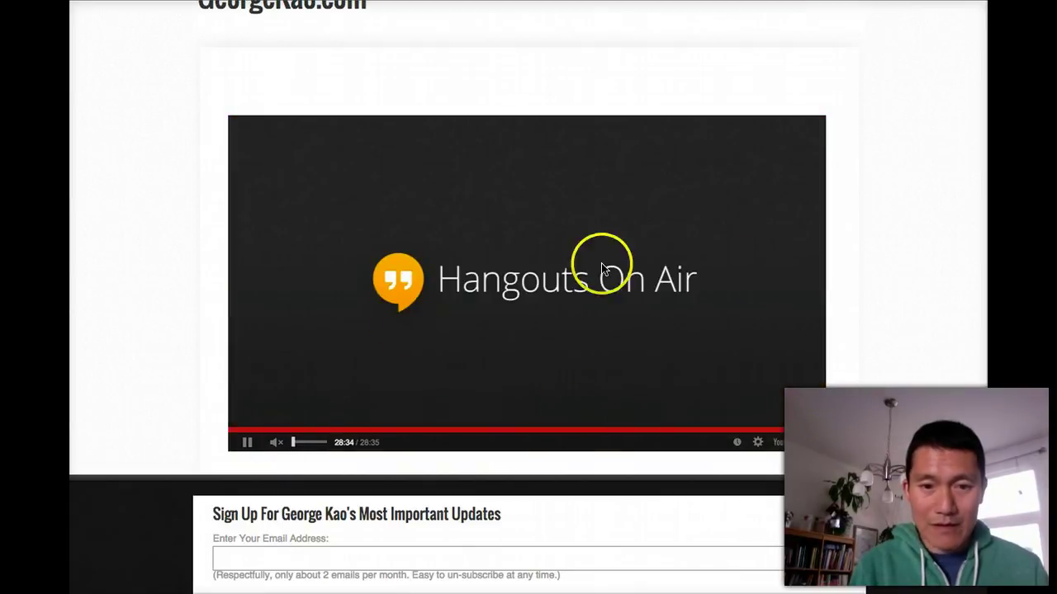